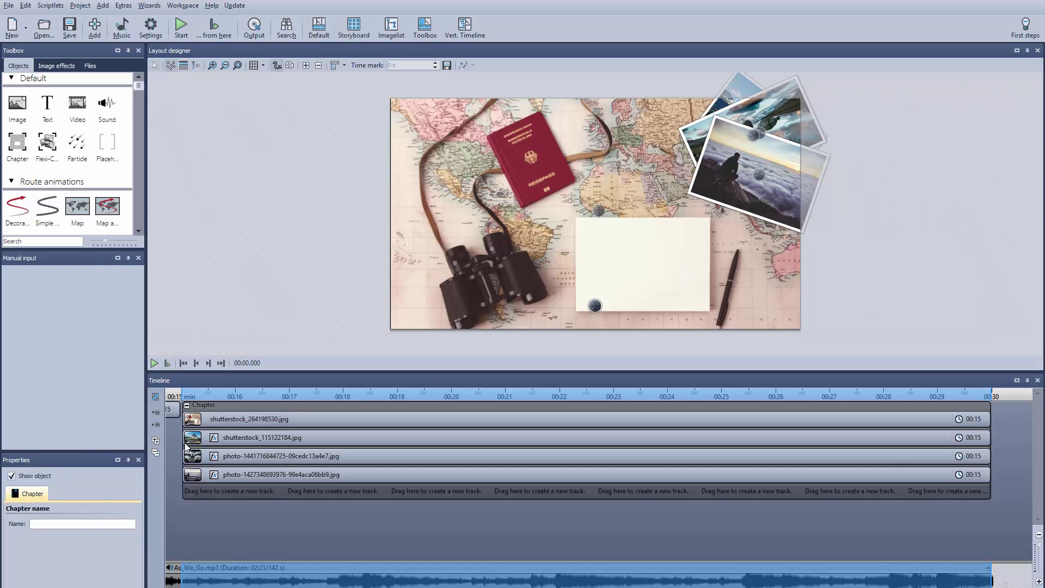
Select the mountain-lake photo track and scrub the preview to about 3.6 s
{"action": "left_click", "coordinate": [185, 442]}
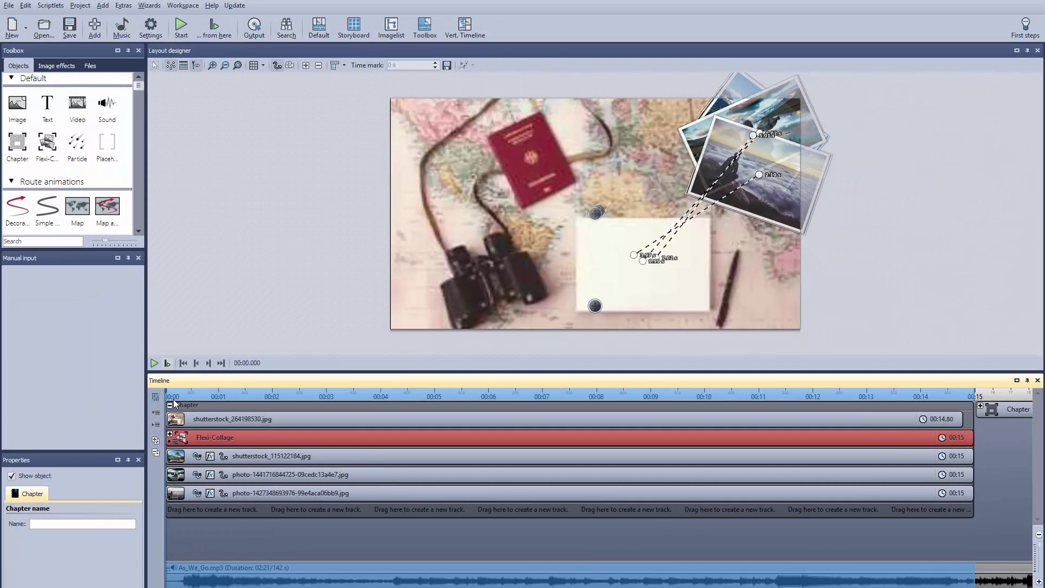
{"action": "left_click_drag", "start_coordinate": [173, 403], "coordinate": [355, 430]}
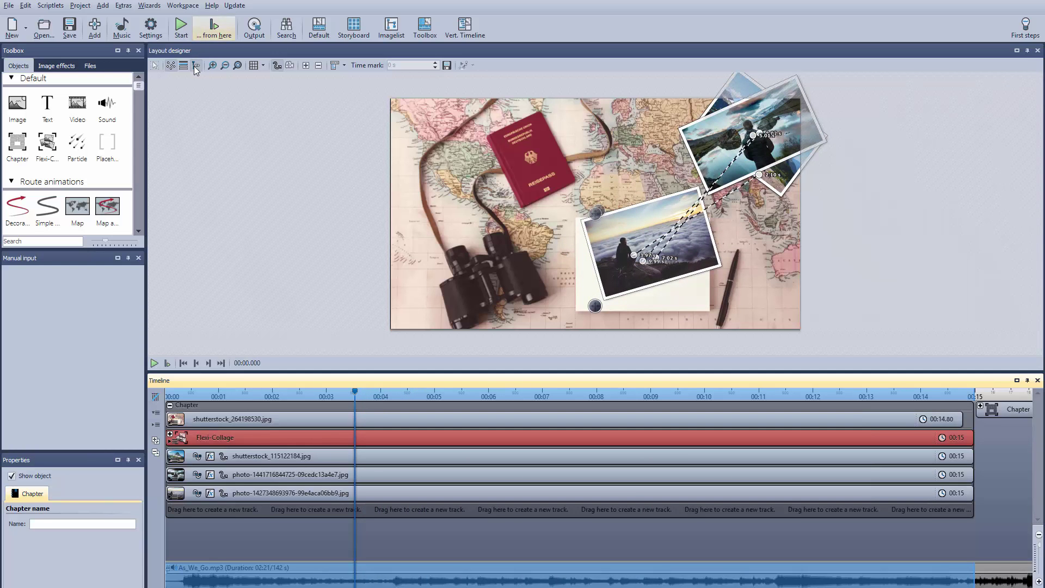
Move the playhead to about 4.3 s and drag out time markers at roughly 7 and 11 s
{"action": "left_click", "coordinate": [311, 393]}
{"action": "left_click_drag", "start_coordinate": [311, 394], "coordinate": [395, 412]}
{"action": "left_click_drag", "start_coordinate": [527, 399], "coordinate": [548, 397]}
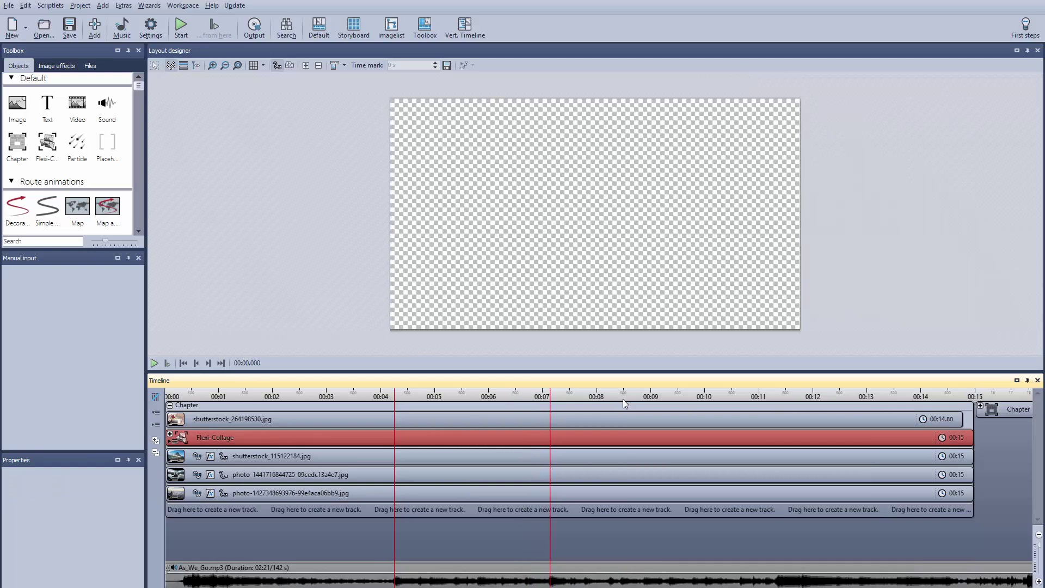
{"action": "left_click_drag", "start_coordinate": [625, 397], "coordinate": [773, 402]}
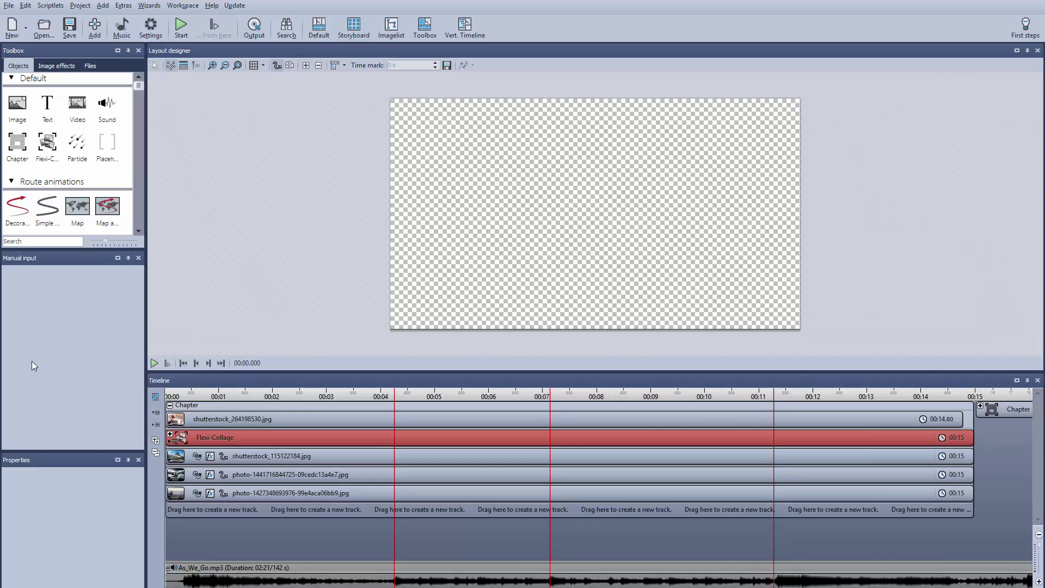
{"action": "left_click", "coordinate": [169, 406]}
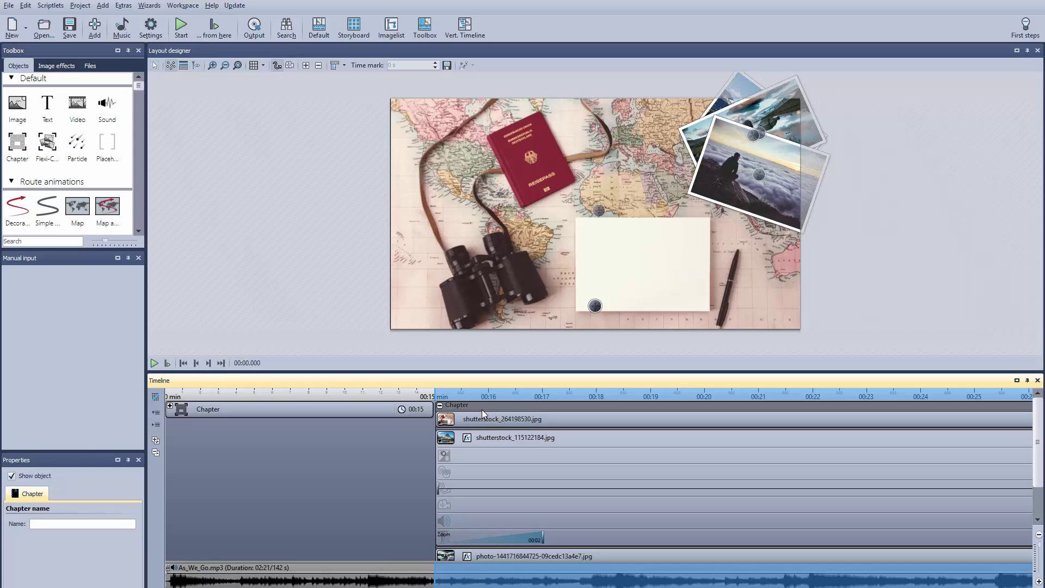
{"action": "left_click", "coordinate": [442, 445]}
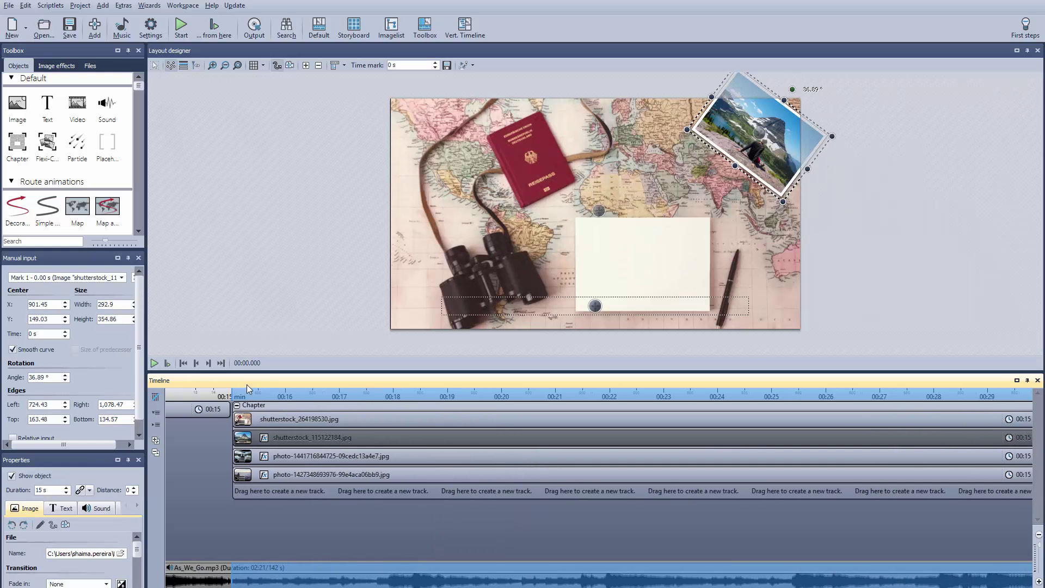
{"action": "left_click", "coordinate": [267, 407]}
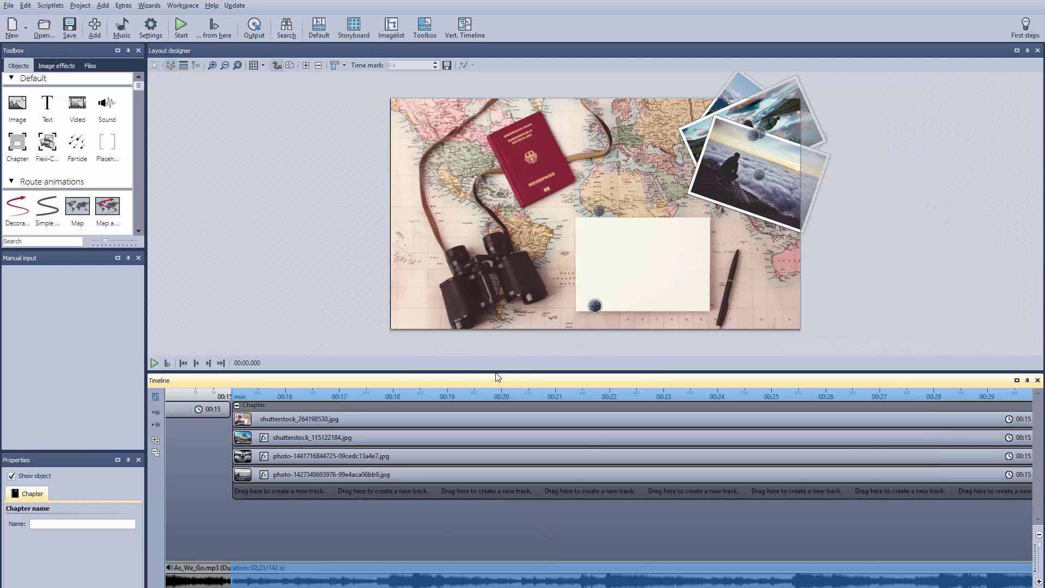
Add a start mark to the mountain-lake photo's route animation and shift it to 2 s
{"action": "left_click", "coordinate": [240, 438]}
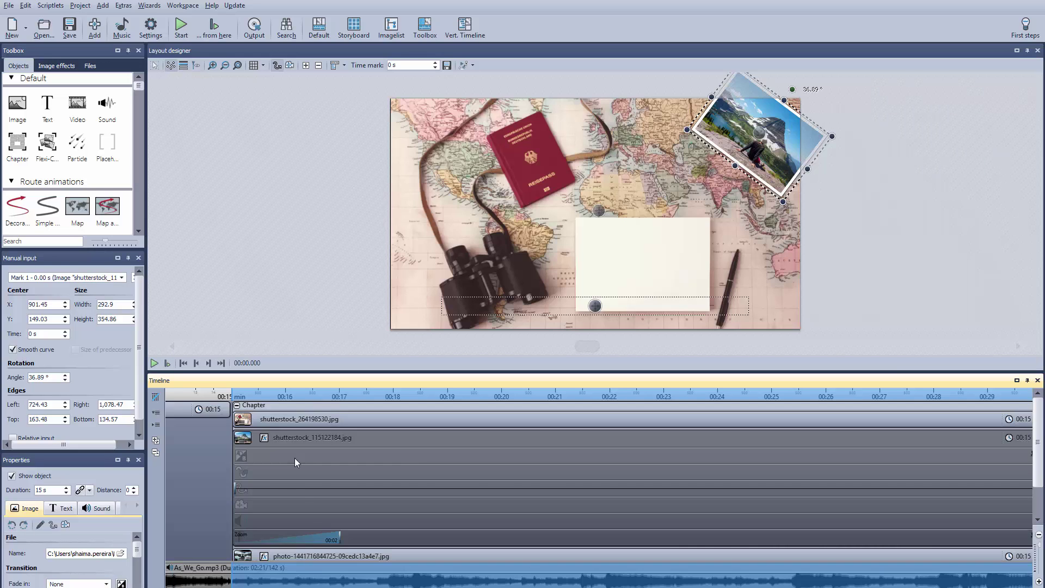
{"action": "left_click", "coordinate": [316, 487]}
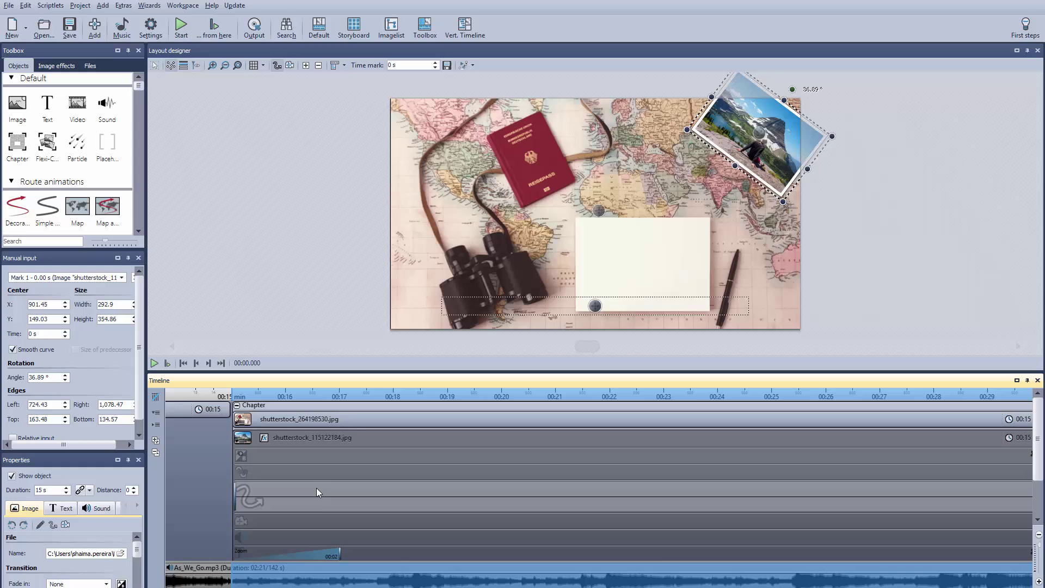
{"action": "left_click_drag", "start_coordinate": [316, 488], "coordinate": [340, 491]}
Add a 5.3 s route mark and drag the photo down onto the white card
{"action": "double_click", "coordinate": [517, 495]}
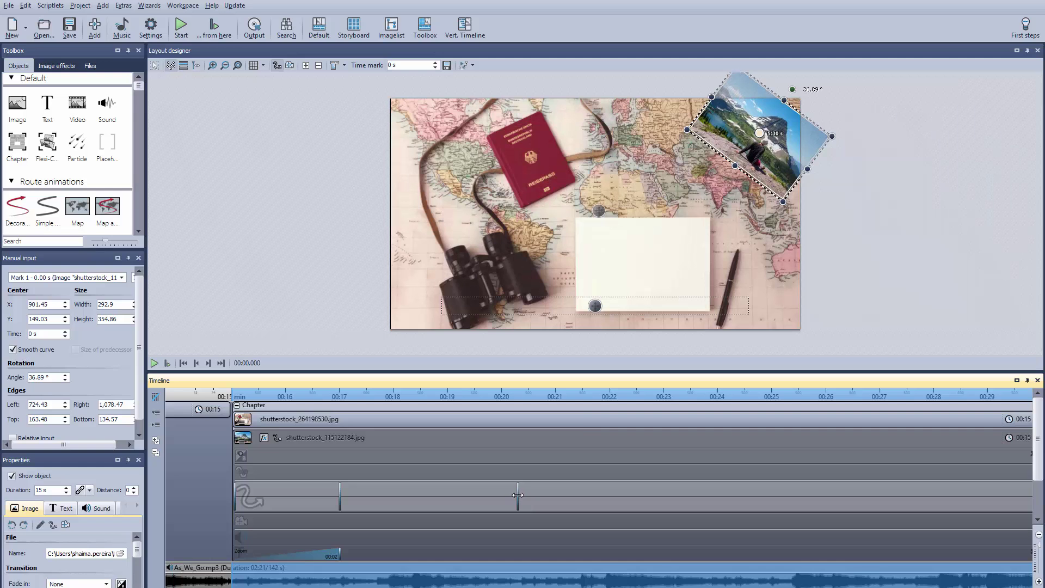
{"action": "left_click", "coordinate": [760, 138]}
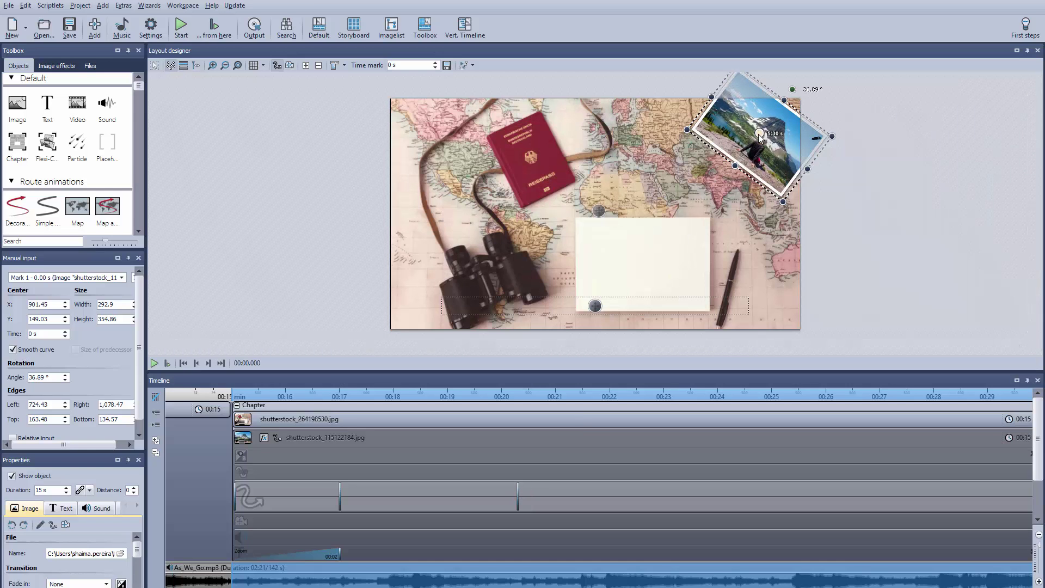
{"action": "left_click_drag", "start_coordinate": [760, 138], "coordinate": [627, 230]}
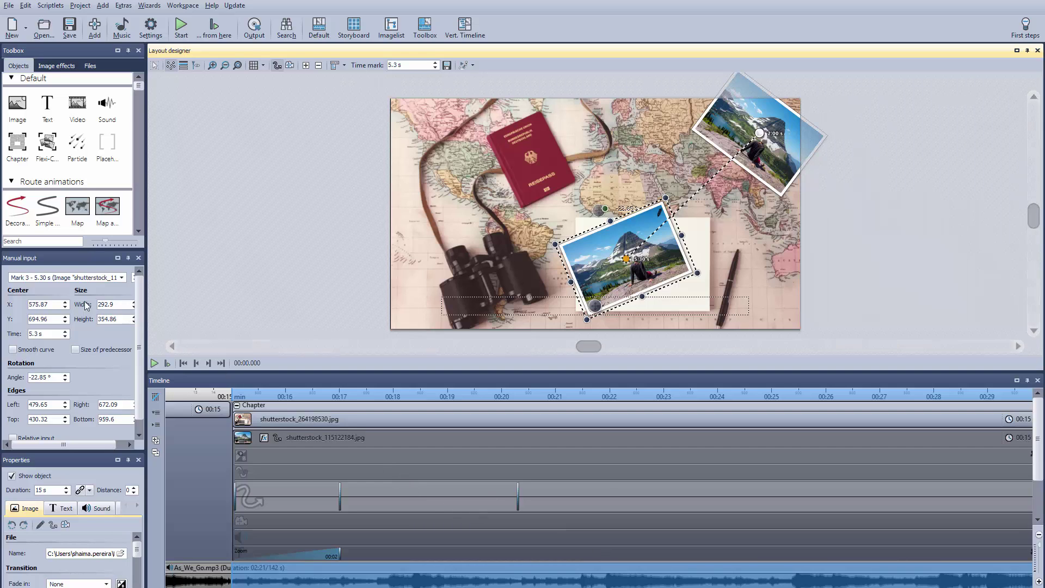
Change the 2.00 s motion mark's time to 2.1 s in Manual input
{"action": "left_click", "coordinate": [122, 277]}
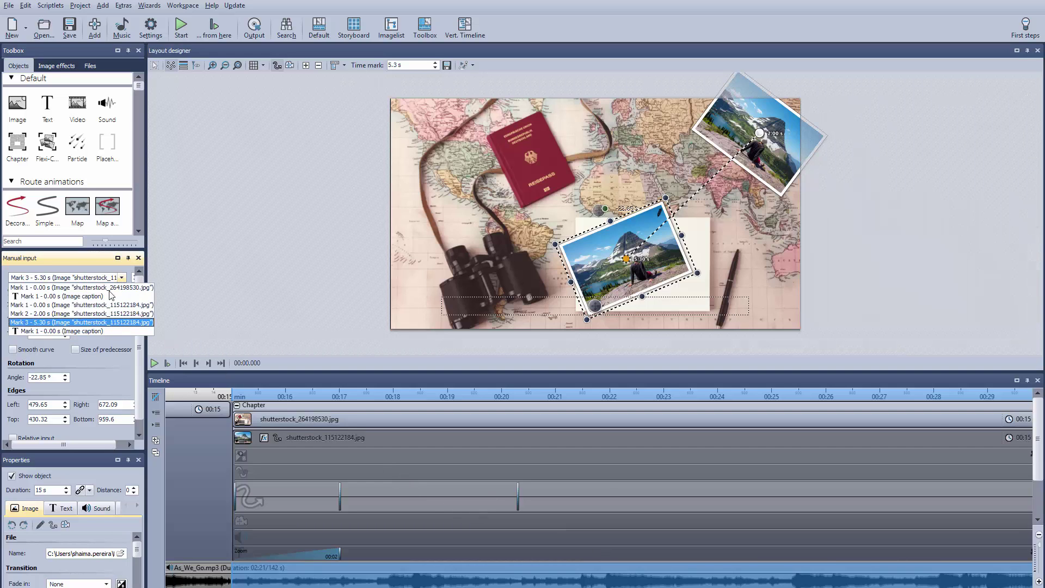
{"action": "left_click", "coordinate": [87, 313]}
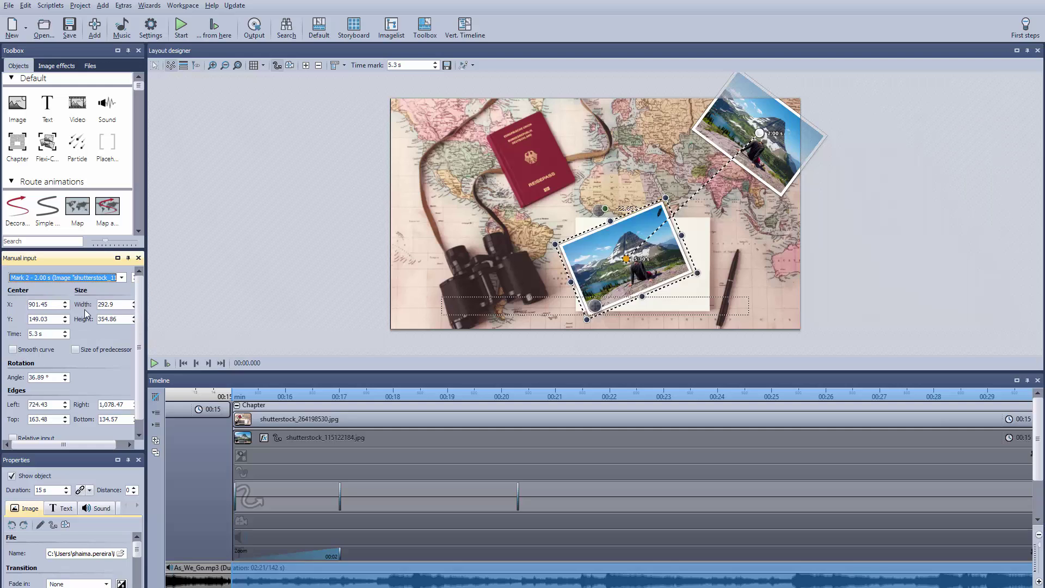
{"action": "left_click", "coordinate": [33, 334]}
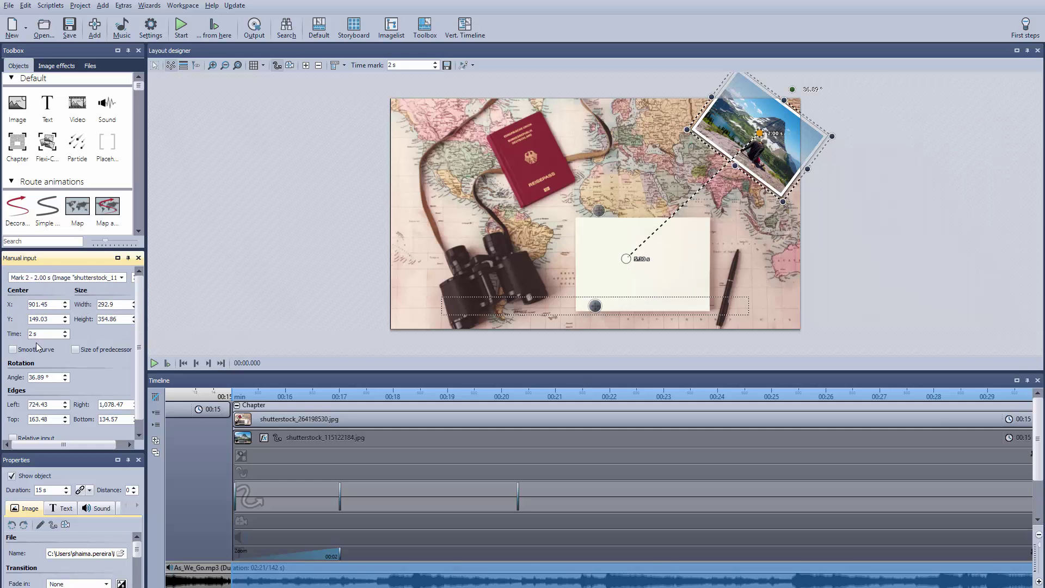
{"action": "type", "text": ".1"}
{"action": "key", "text": "Return"}
Change the final motion mark's time to 5.5 s
{"action": "left_click", "coordinate": [82, 280]}
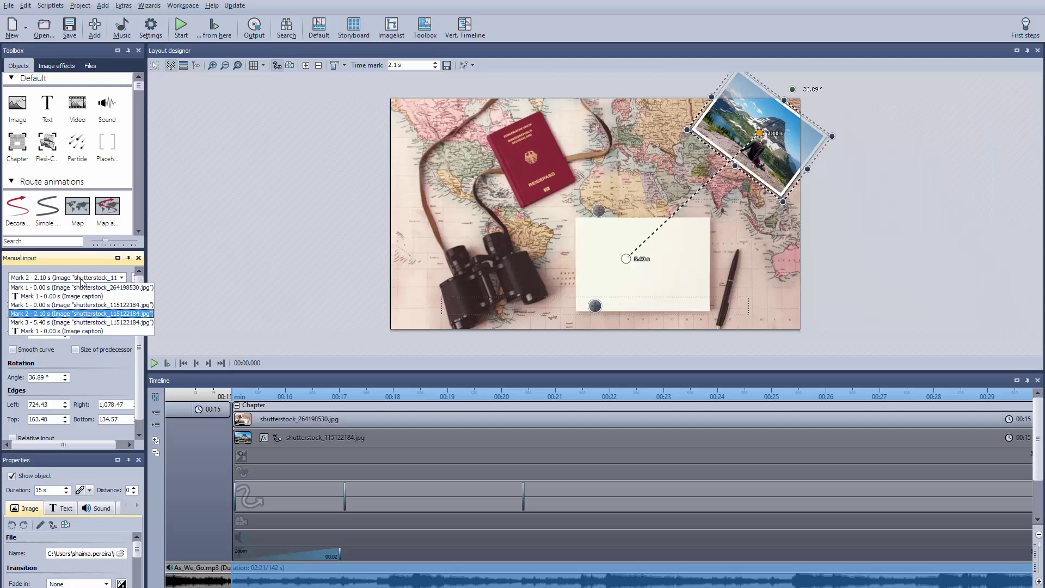
{"action": "left_click", "coordinate": [68, 322]}
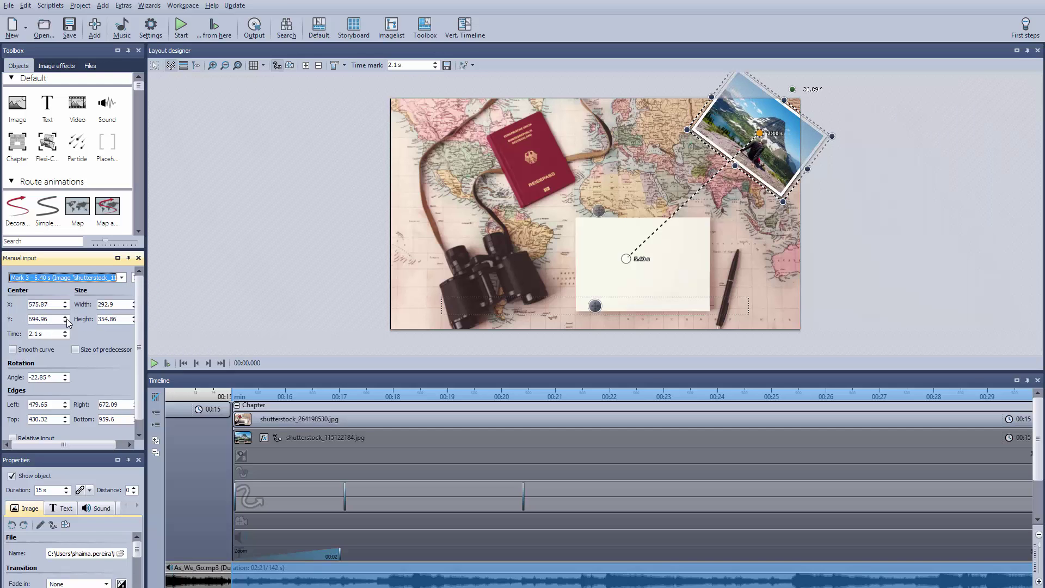
{"action": "left_click", "coordinate": [38, 335]}
{"action": "key", "text": "Return"}
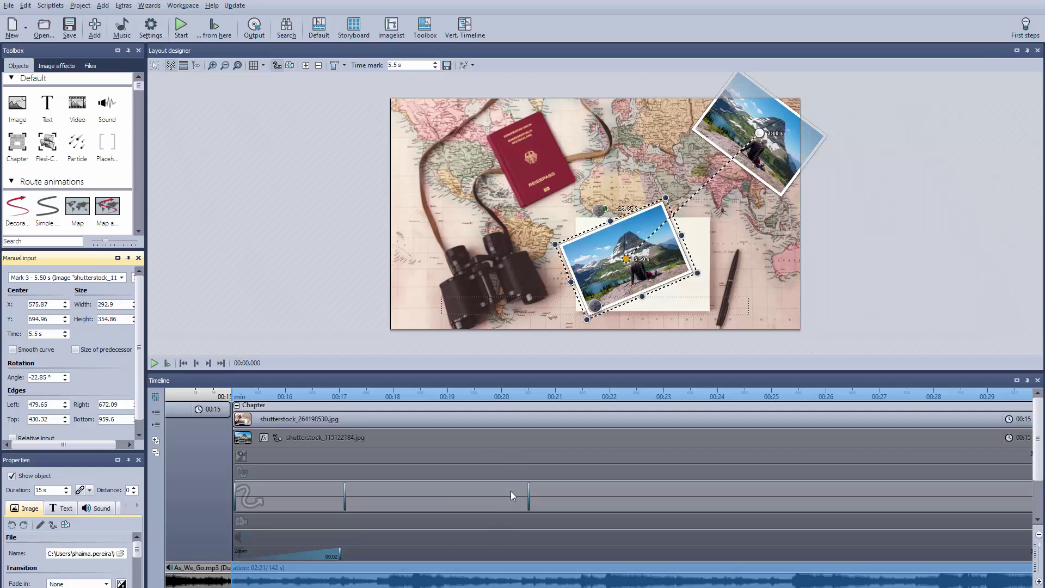
Collapse the mountain photo's animation lanes and select the next photo in the pile
{"action": "left_click", "coordinate": [529, 392]}
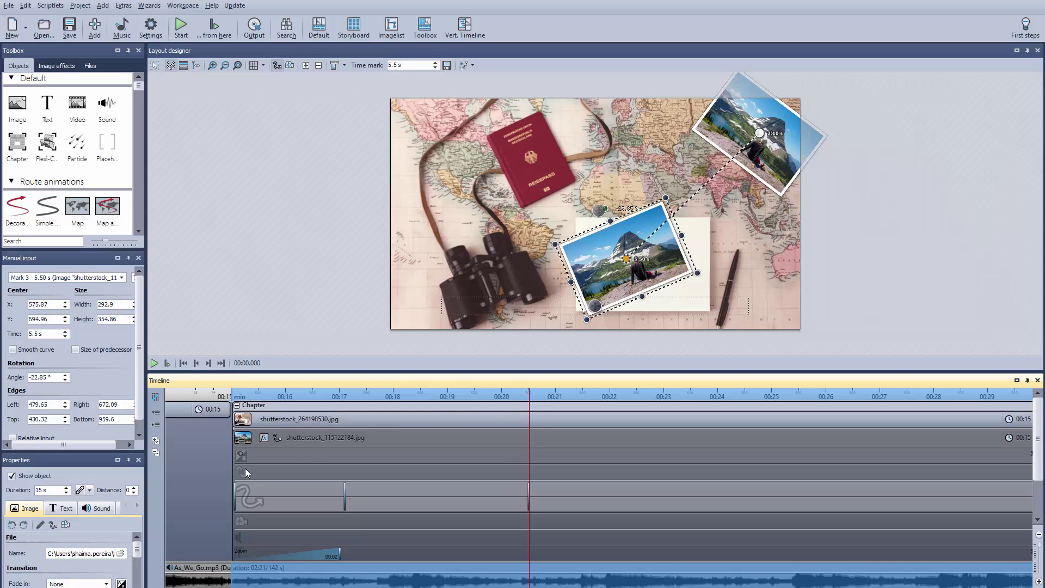
{"action": "left_click", "coordinate": [237, 444]}
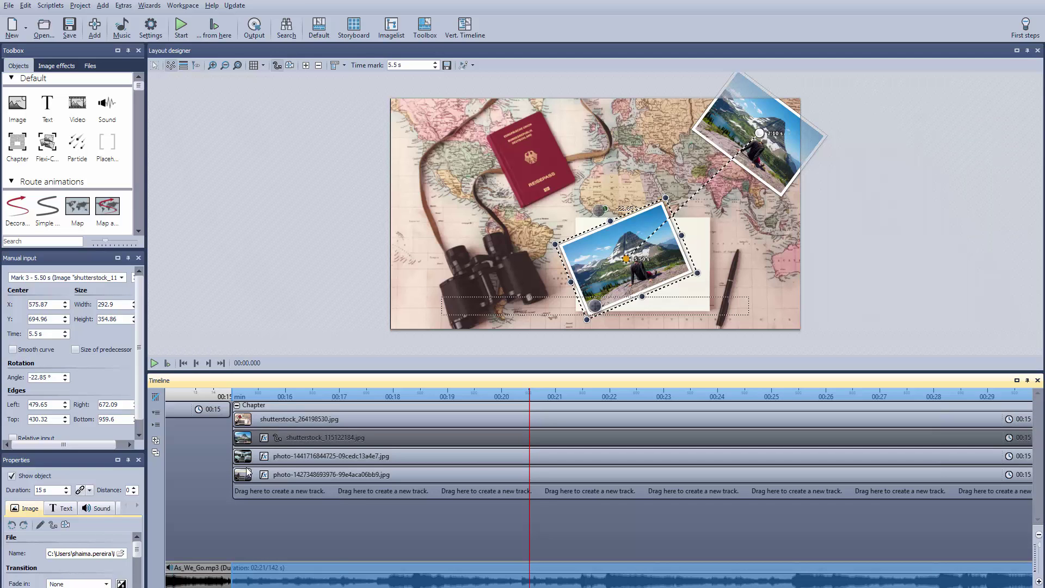
{"action": "left_click", "coordinate": [237, 461]}
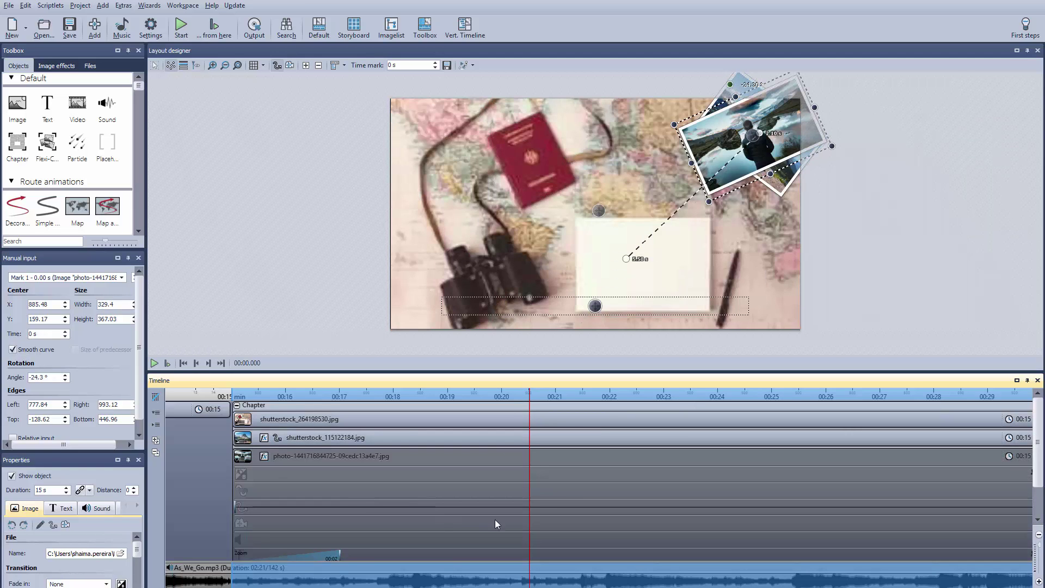
Add a route start point for this photo and mark time points near 00:21 and 00:22.52
{"action": "left_click", "coordinate": [531, 512]}
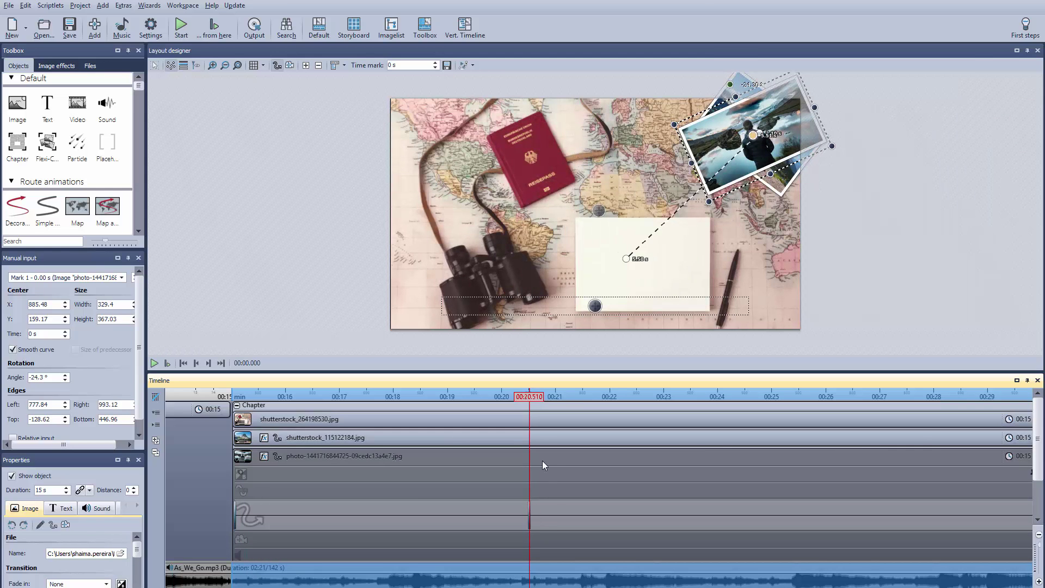
{"action": "left_click", "coordinate": [577, 393]}
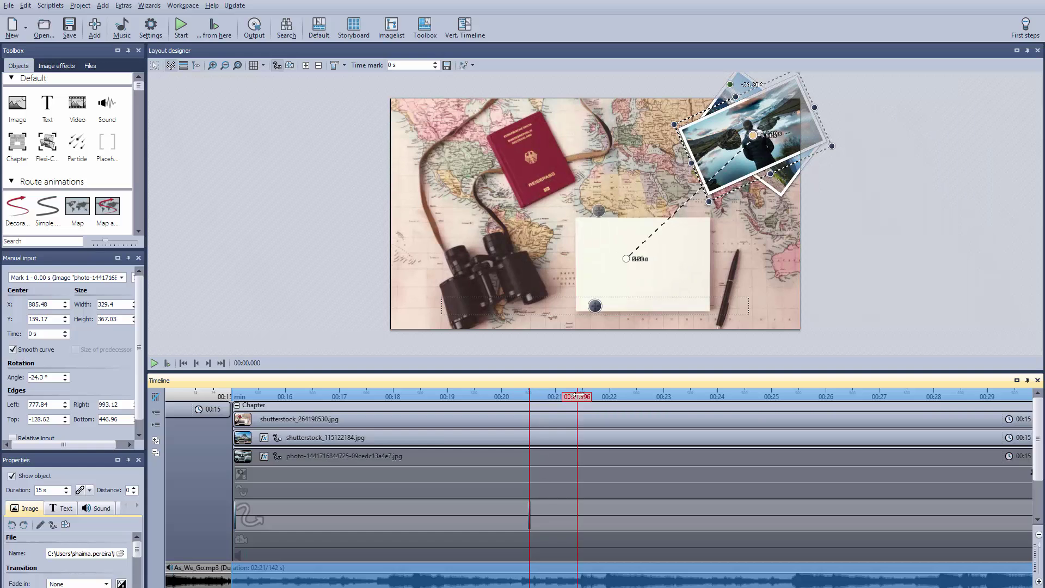
{"action": "left_click", "coordinate": [618, 393]}
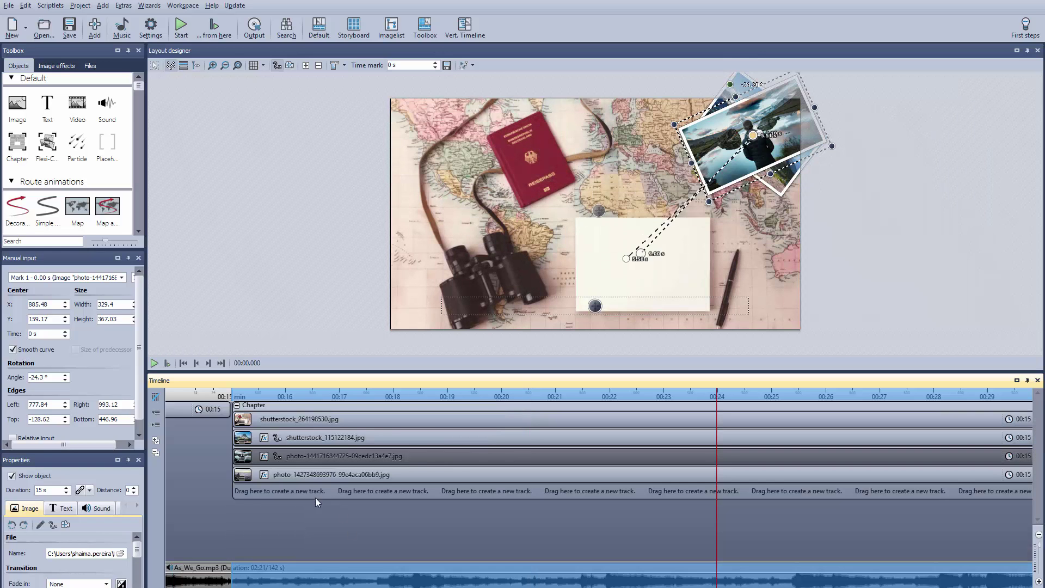
Land the cloud-figure photo on the white card at 11.8 s, tilted -10.84°
{"action": "left_click_drag", "start_coordinate": [237, 482], "coordinate": [237, 483]}
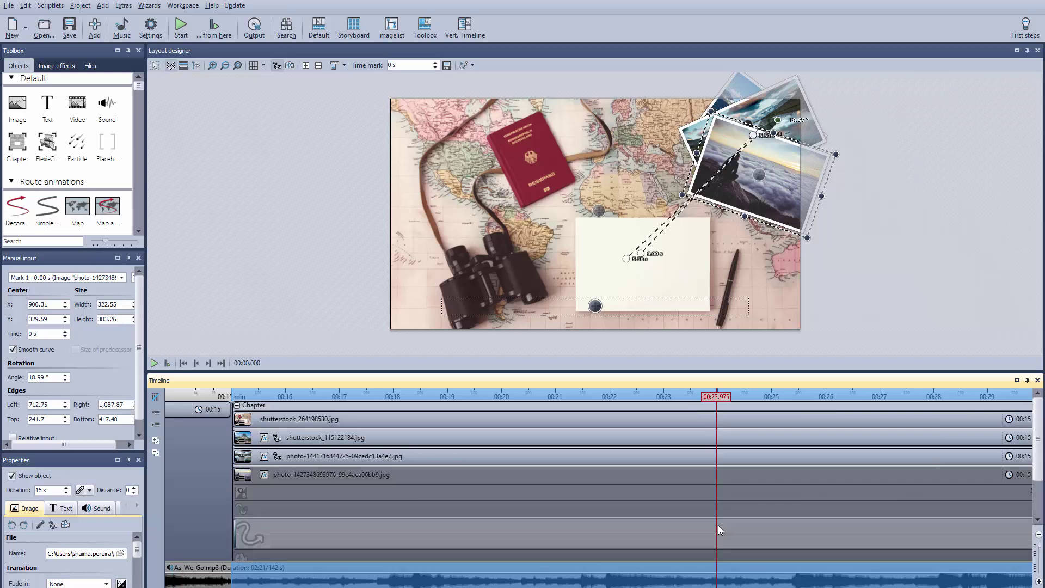
{"action": "left_click_drag", "start_coordinate": [719, 529], "coordinate": [868, 531]}
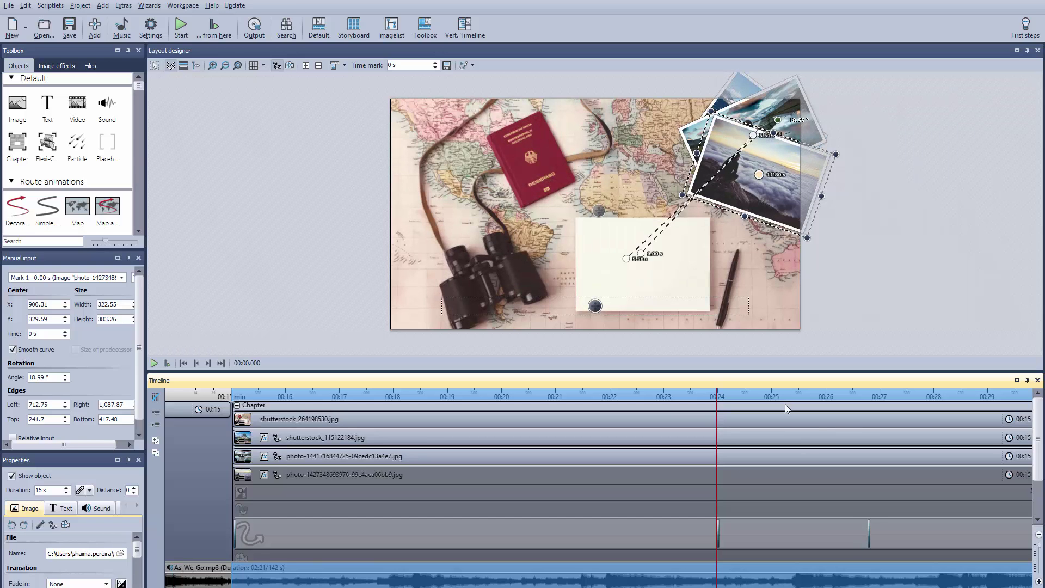
{"action": "left_click_drag", "start_coordinate": [759, 174], "coordinate": [648, 262]}
{"action": "left_click_drag", "start_coordinate": [665, 204], "coordinate": [635, 193]}
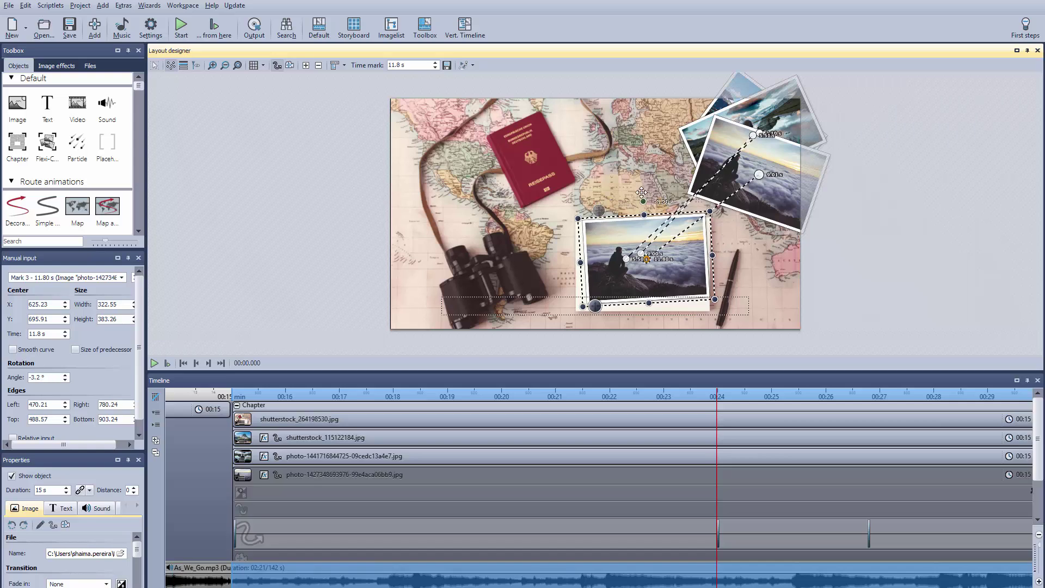
{"action": "left_click_drag", "start_coordinate": [250, 474], "coordinate": [248, 466]}
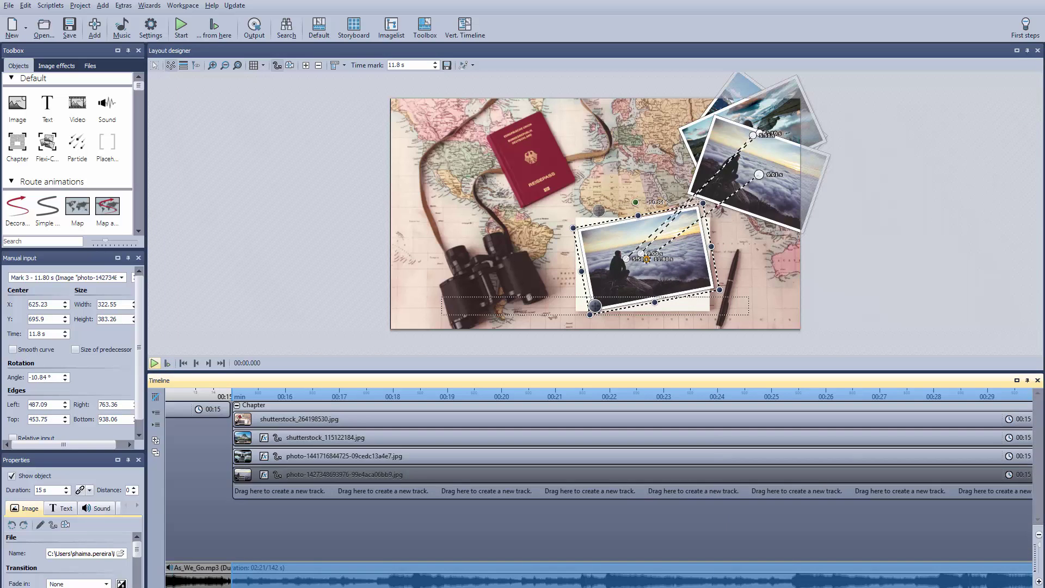
{"action": "left_click", "coordinate": [196, 67]}
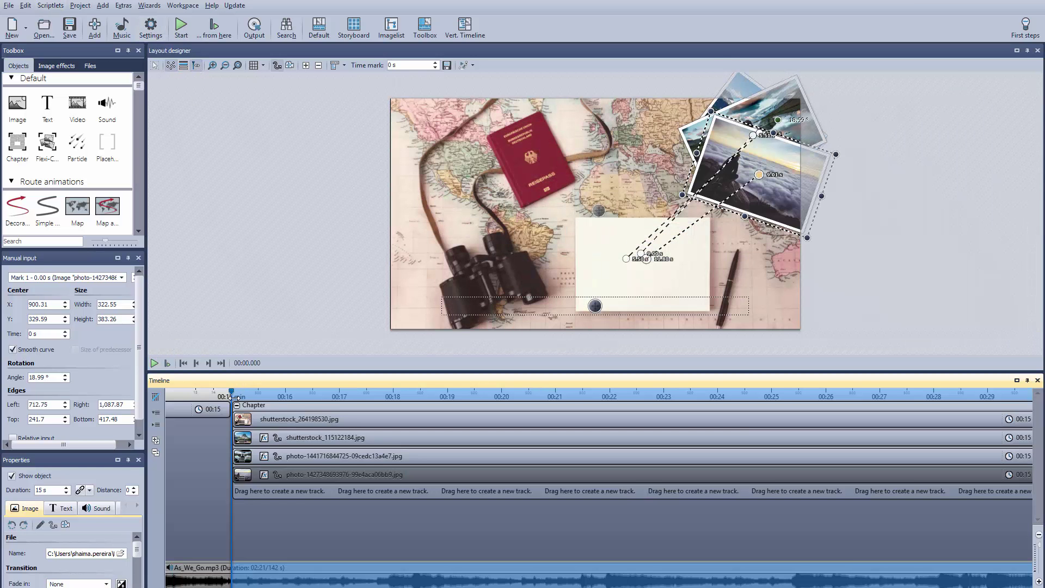
{"action": "left_click_drag", "start_coordinate": [232, 396], "coordinate": [730, 404]}
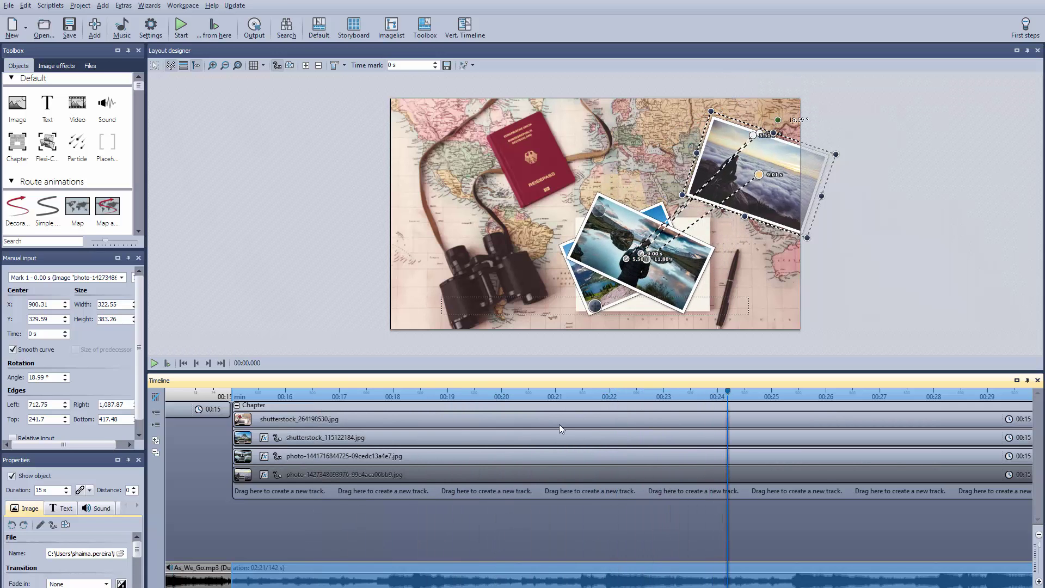
{"action": "left_click", "coordinate": [373, 439]}
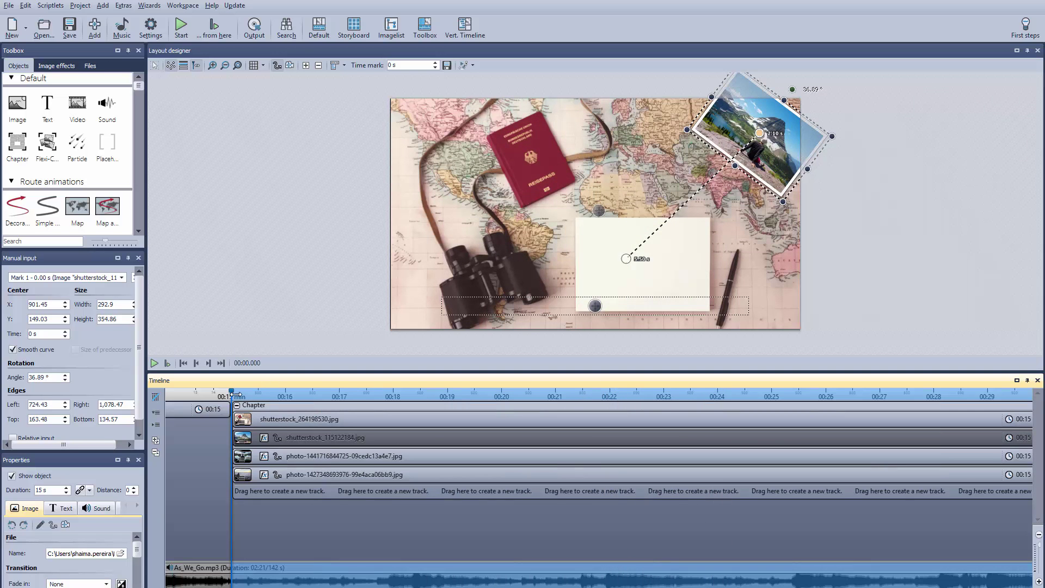
{"action": "left_click_drag", "start_coordinate": [232, 396], "coordinate": [422, 405]}
{"action": "left_click", "coordinate": [329, 406]}
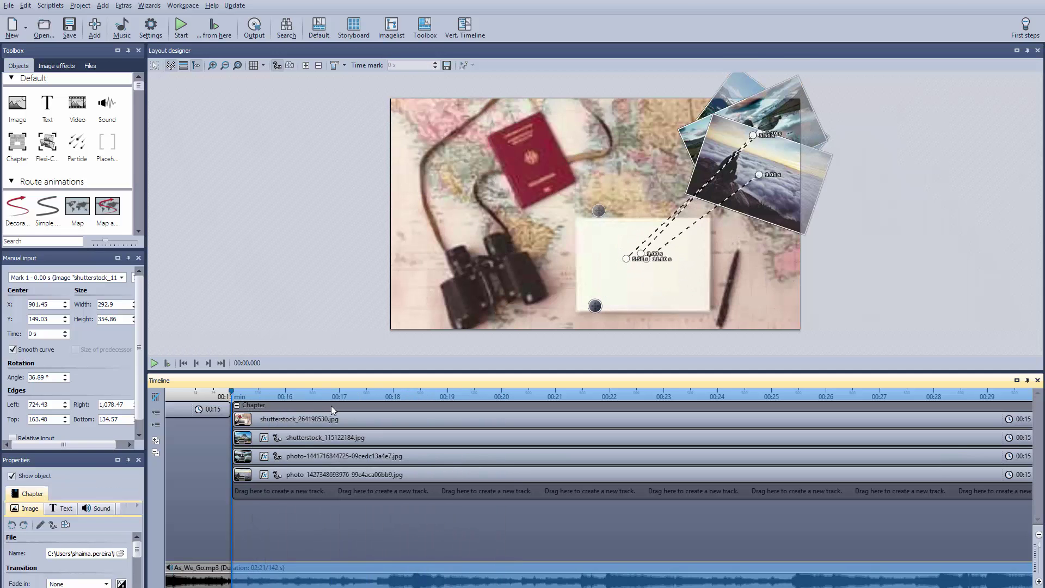
{"action": "left_click_drag", "start_coordinate": [230, 396], "coordinate": [250, 407]}
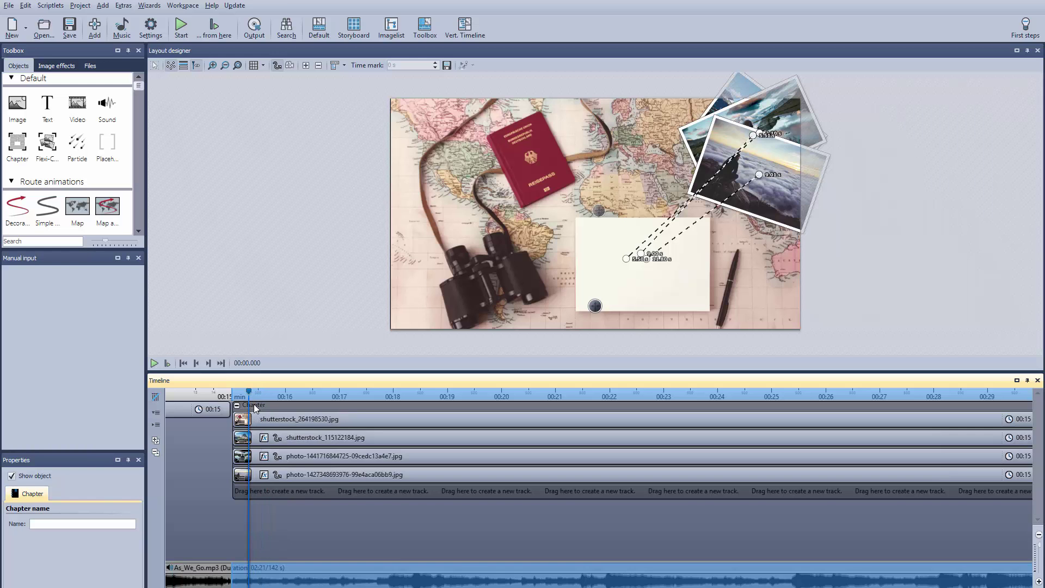
Drag a Flexi-Collage from the Toolbox onto the timeline and move the three photo tracks into it
{"action": "left_click", "coordinate": [196, 65]}
{"action": "left_click", "coordinate": [196, 65]}
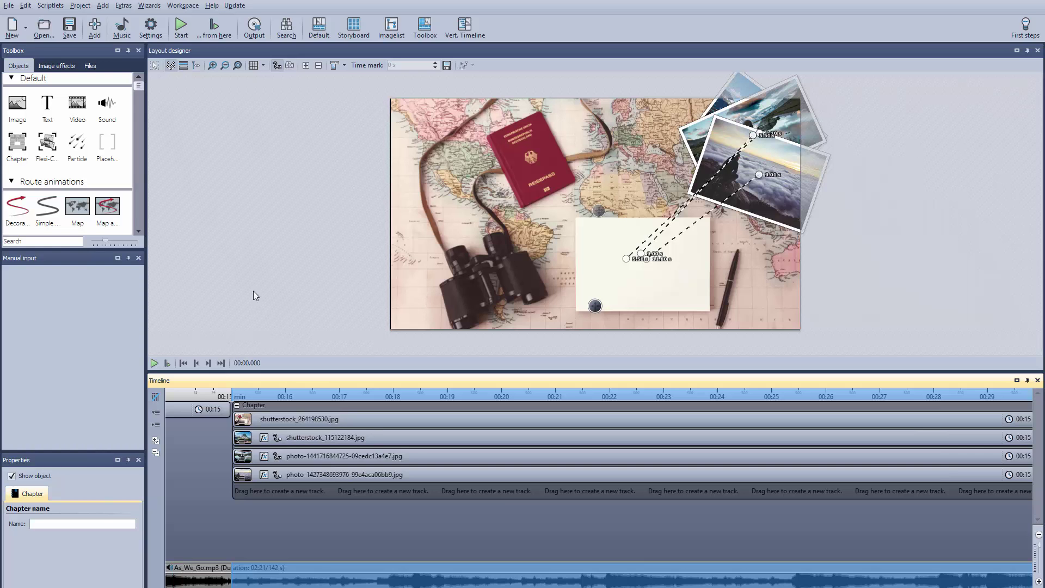
{"action": "left_click_drag", "start_coordinate": [47, 142], "coordinate": [262, 432]}
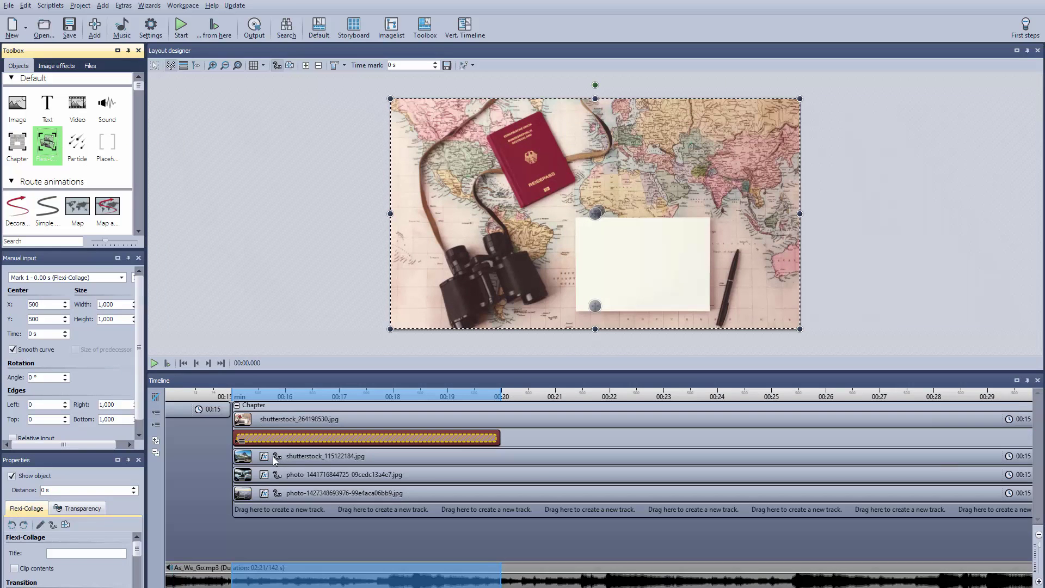
{"action": "left_click_drag", "start_coordinate": [272, 456], "coordinate": [273, 438]}
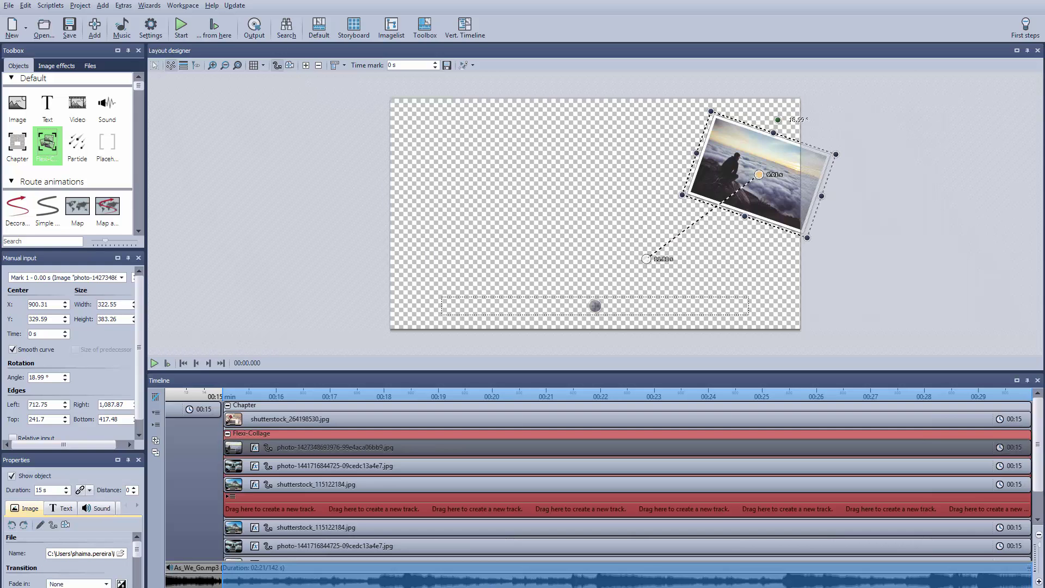
Add a step keyframe at the marker on the mountain photo's effect sub-track, then collapse it
{"action": "left_click", "coordinate": [228, 434]}
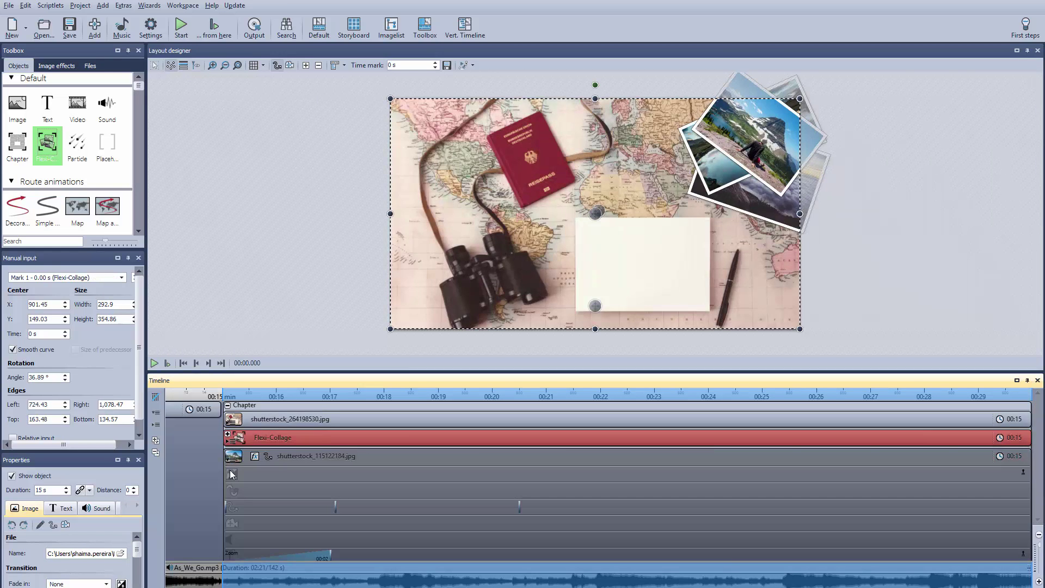
{"action": "left_click", "coordinate": [232, 474]}
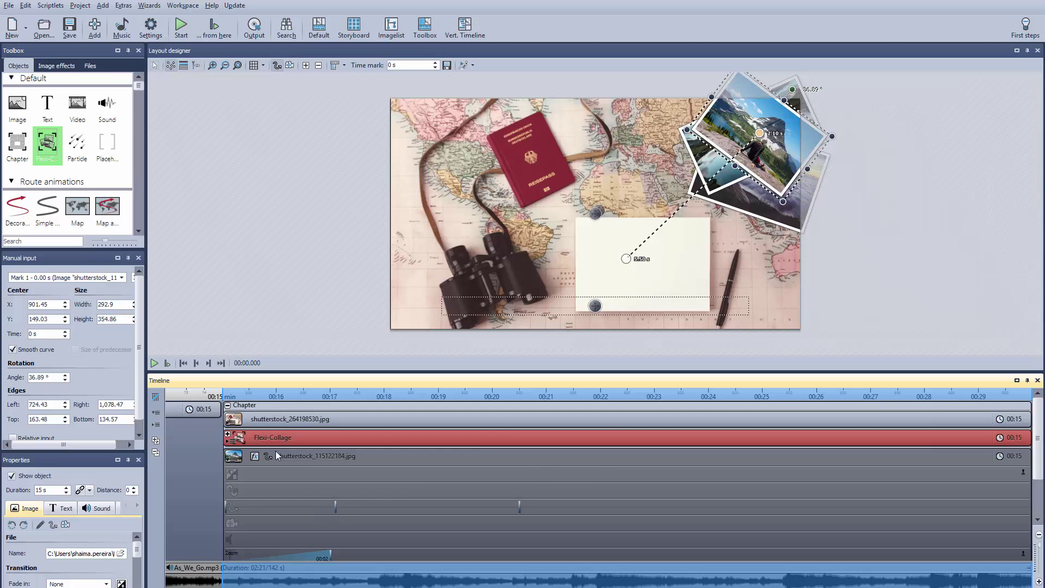
{"action": "left_click_drag", "start_coordinate": [278, 456], "coordinate": [229, 435]}
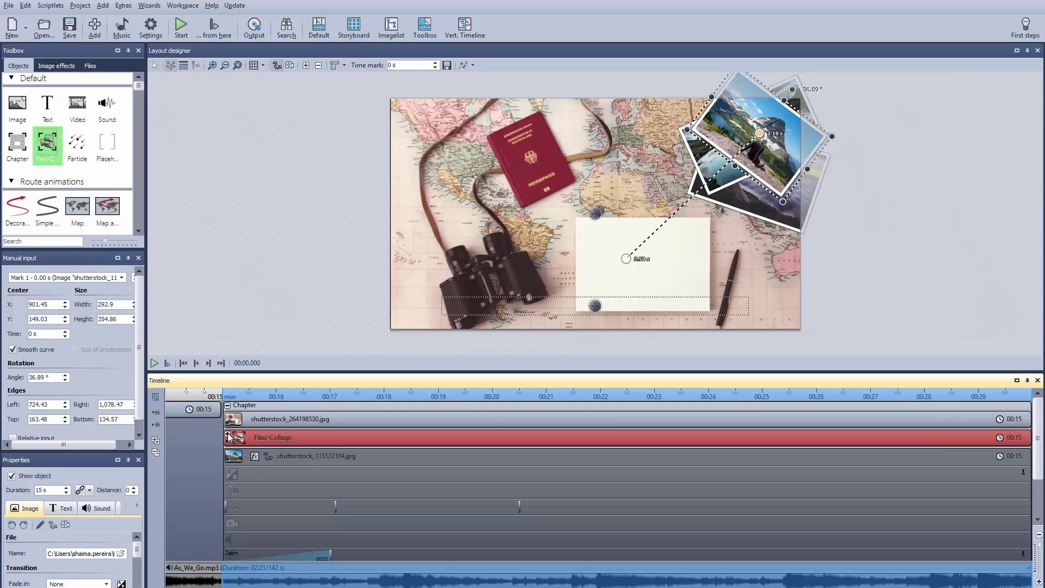
{"action": "left_click", "coordinate": [411, 486]}
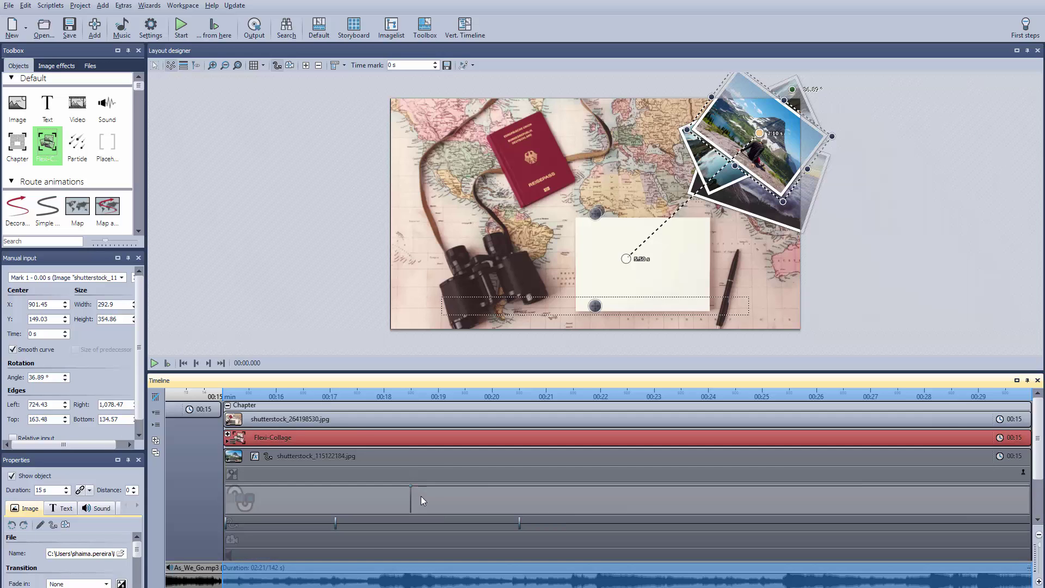
{"action": "left_click", "coordinate": [422, 500]}
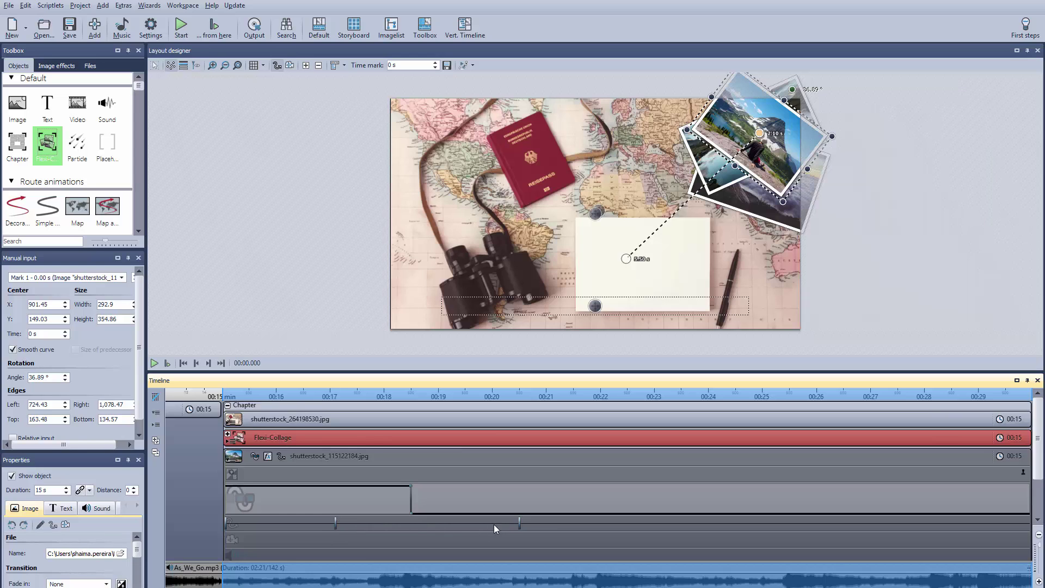
{"action": "left_click", "coordinate": [443, 523]}
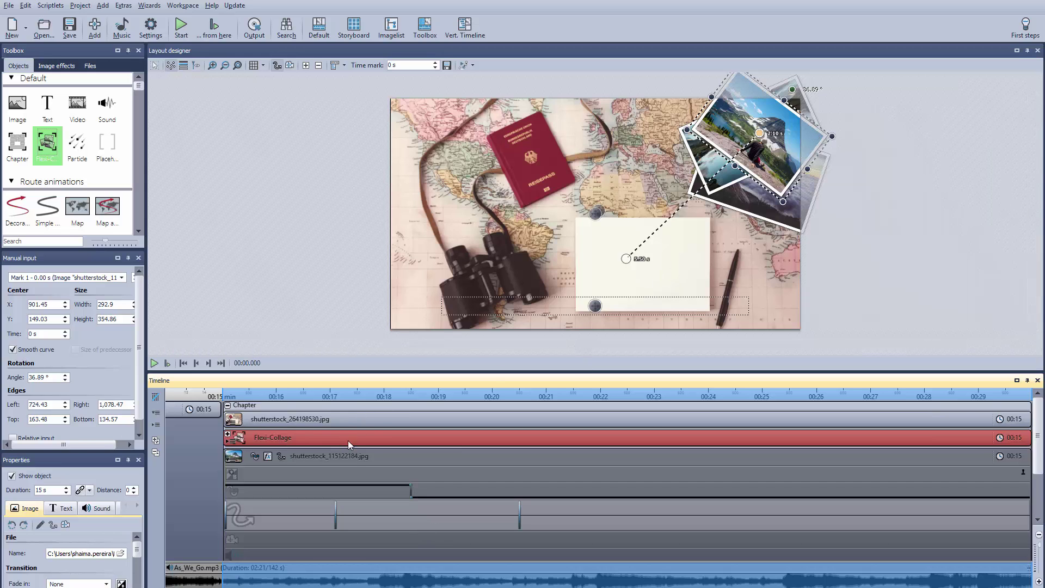
{"action": "left_click", "coordinate": [229, 461]}
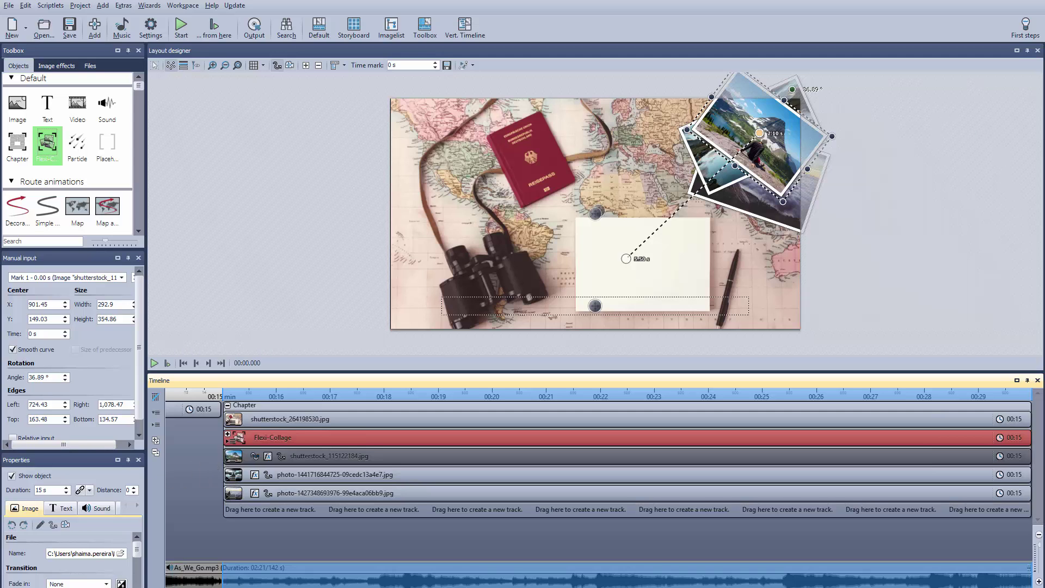
Add a step keyframe at the marker on the lakeside photo's property track, then start playback
{"action": "left_click", "coordinate": [228, 481]}
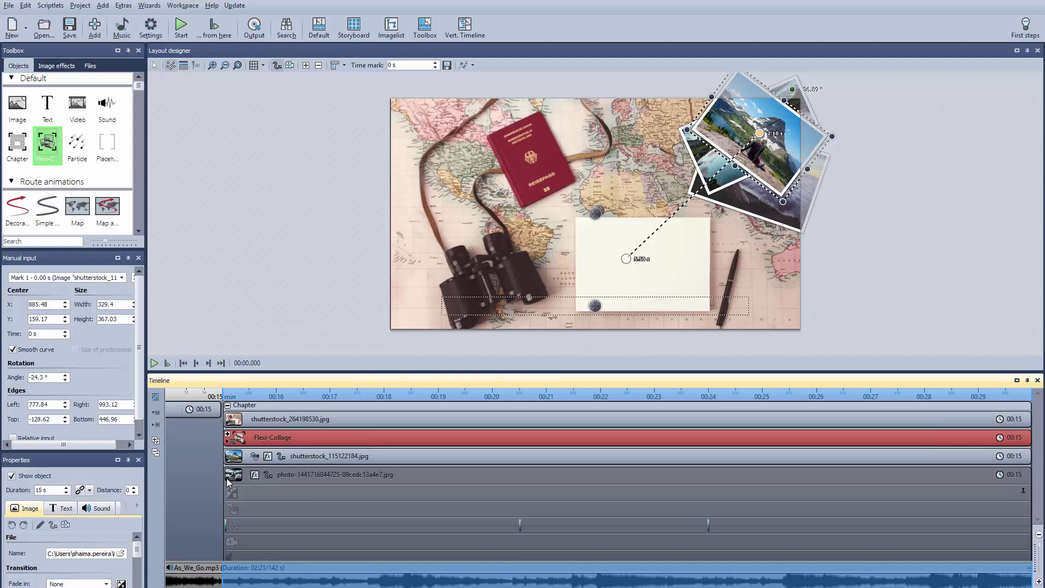
{"action": "left_click", "coordinate": [587, 503]}
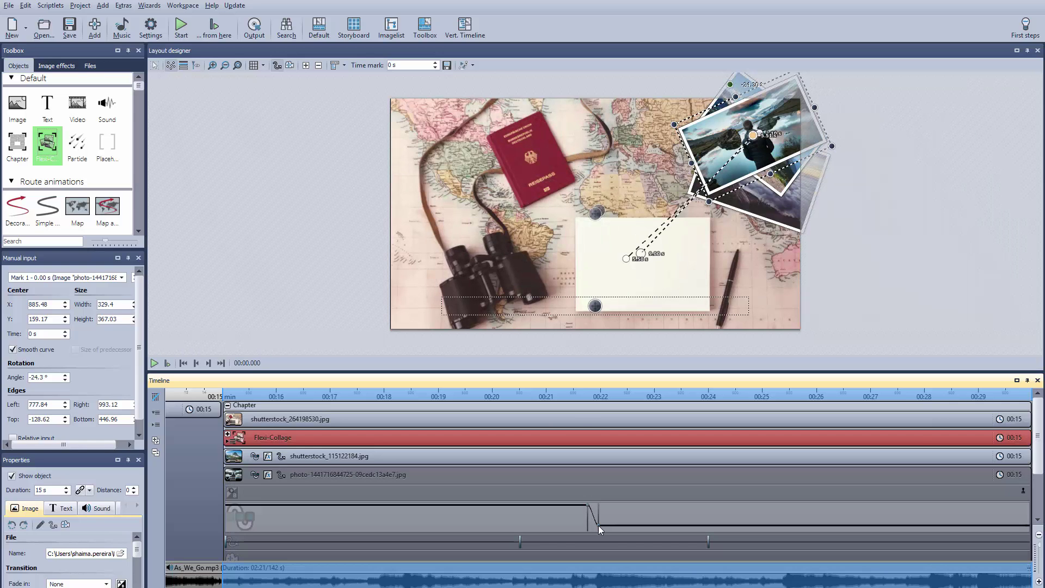
{"action": "left_click", "coordinate": [598, 533]}
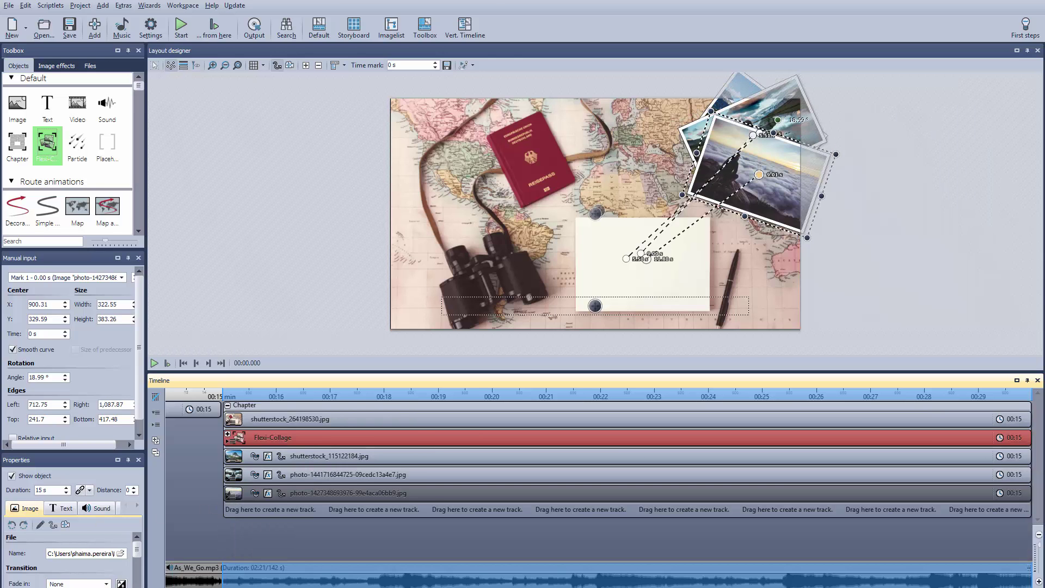
{"action": "left_click", "coordinate": [154, 362]}
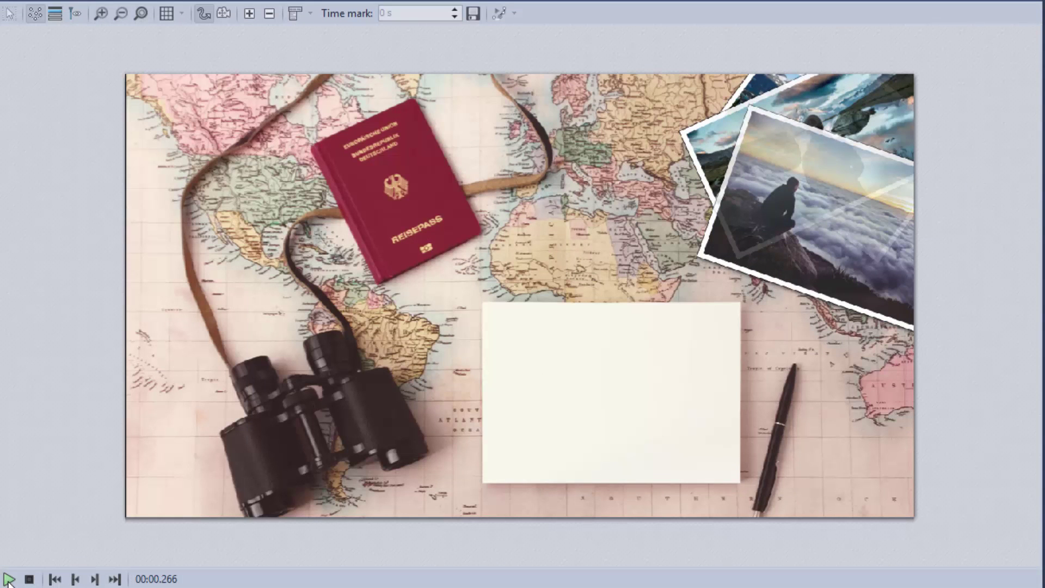
Play the preview to watch the three photos fly from the pile onto the card
{"action": "left_click", "coordinate": [9, 579]}
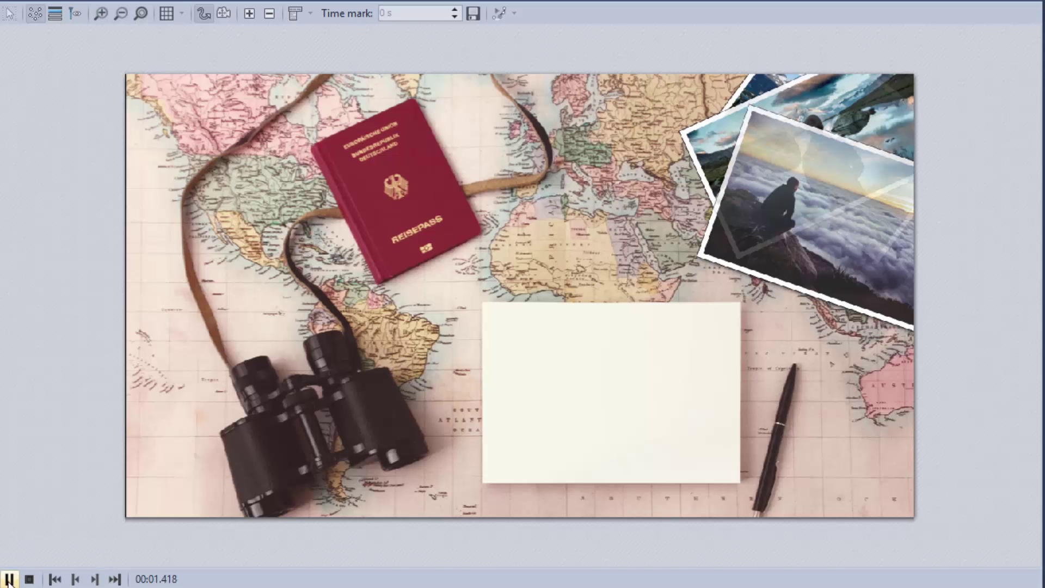